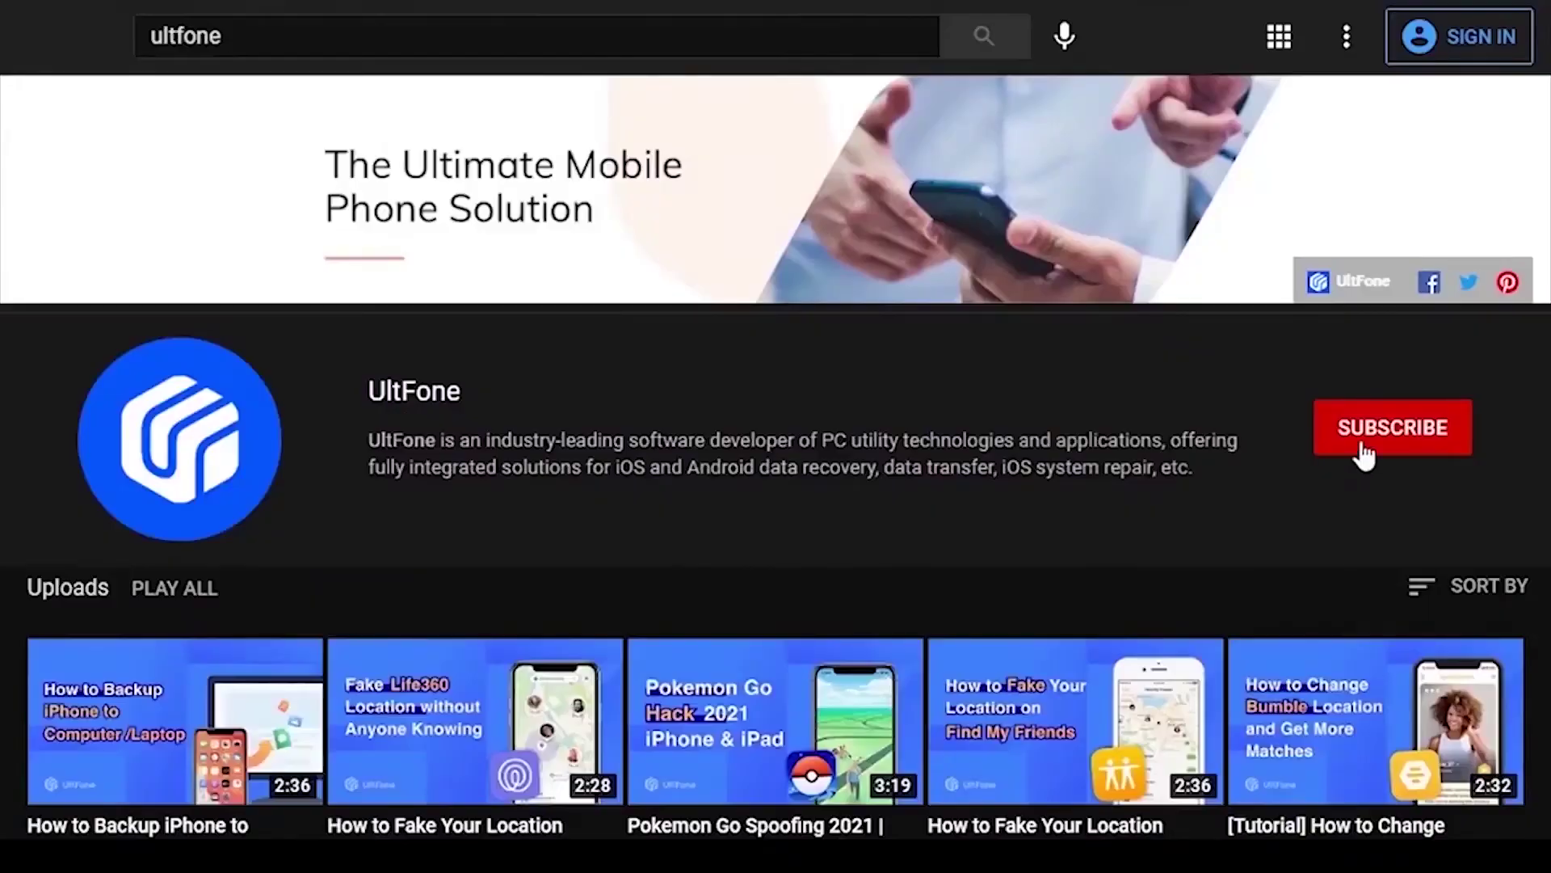
Step: Subscribe to the UltFone YouTube channel
{"action": "left_click", "coordinate": [1366, 449]}
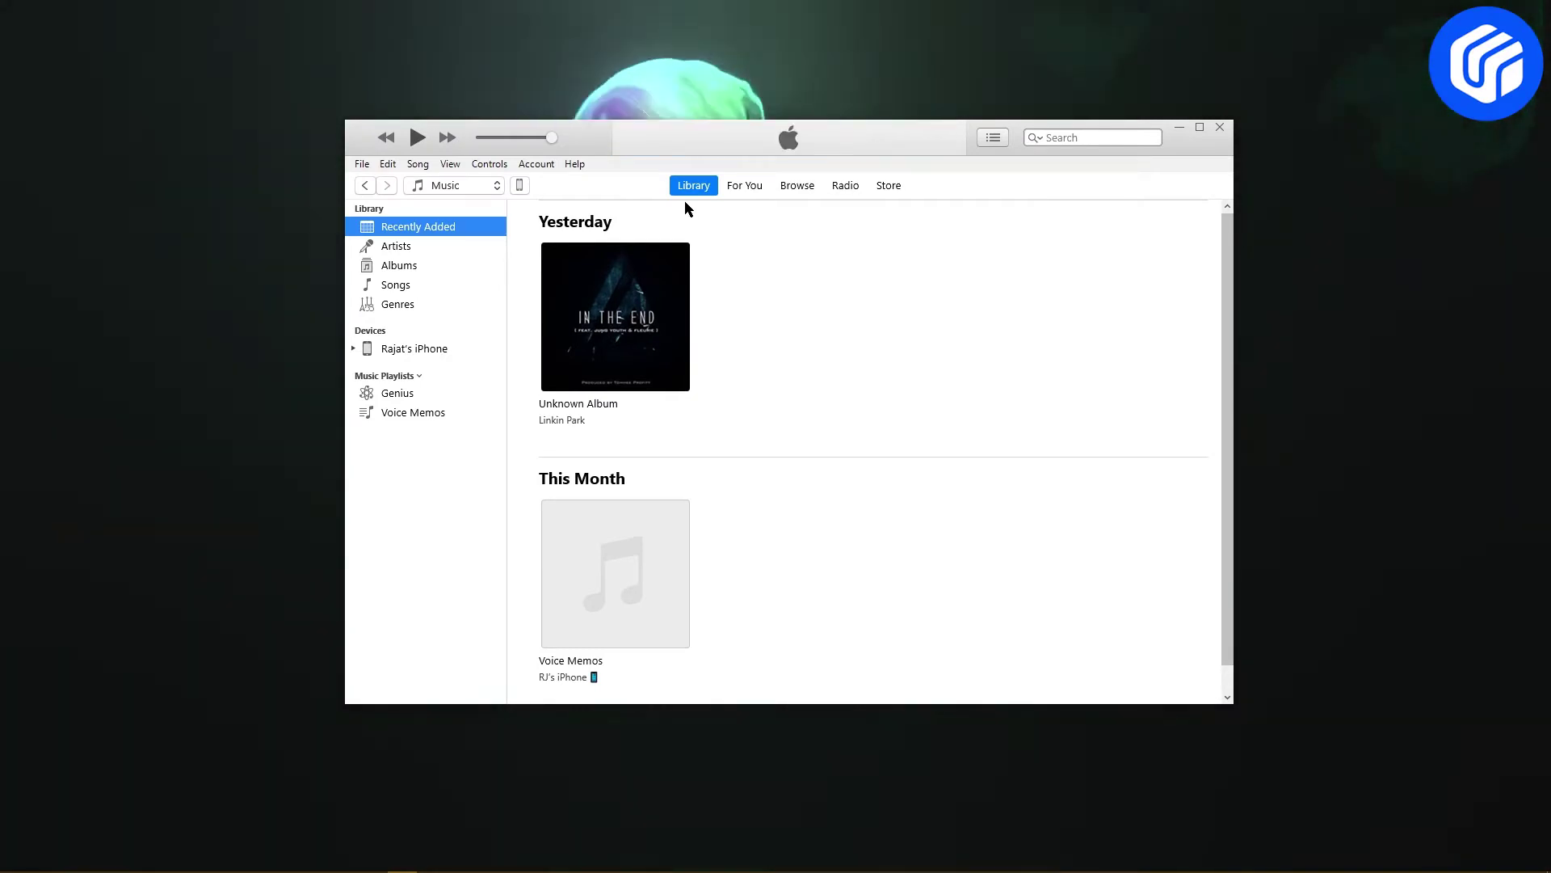
Step: Apply the iPhone's pending Summary settings for manual music and video management
{"action": "left_click", "coordinate": [520, 189]}
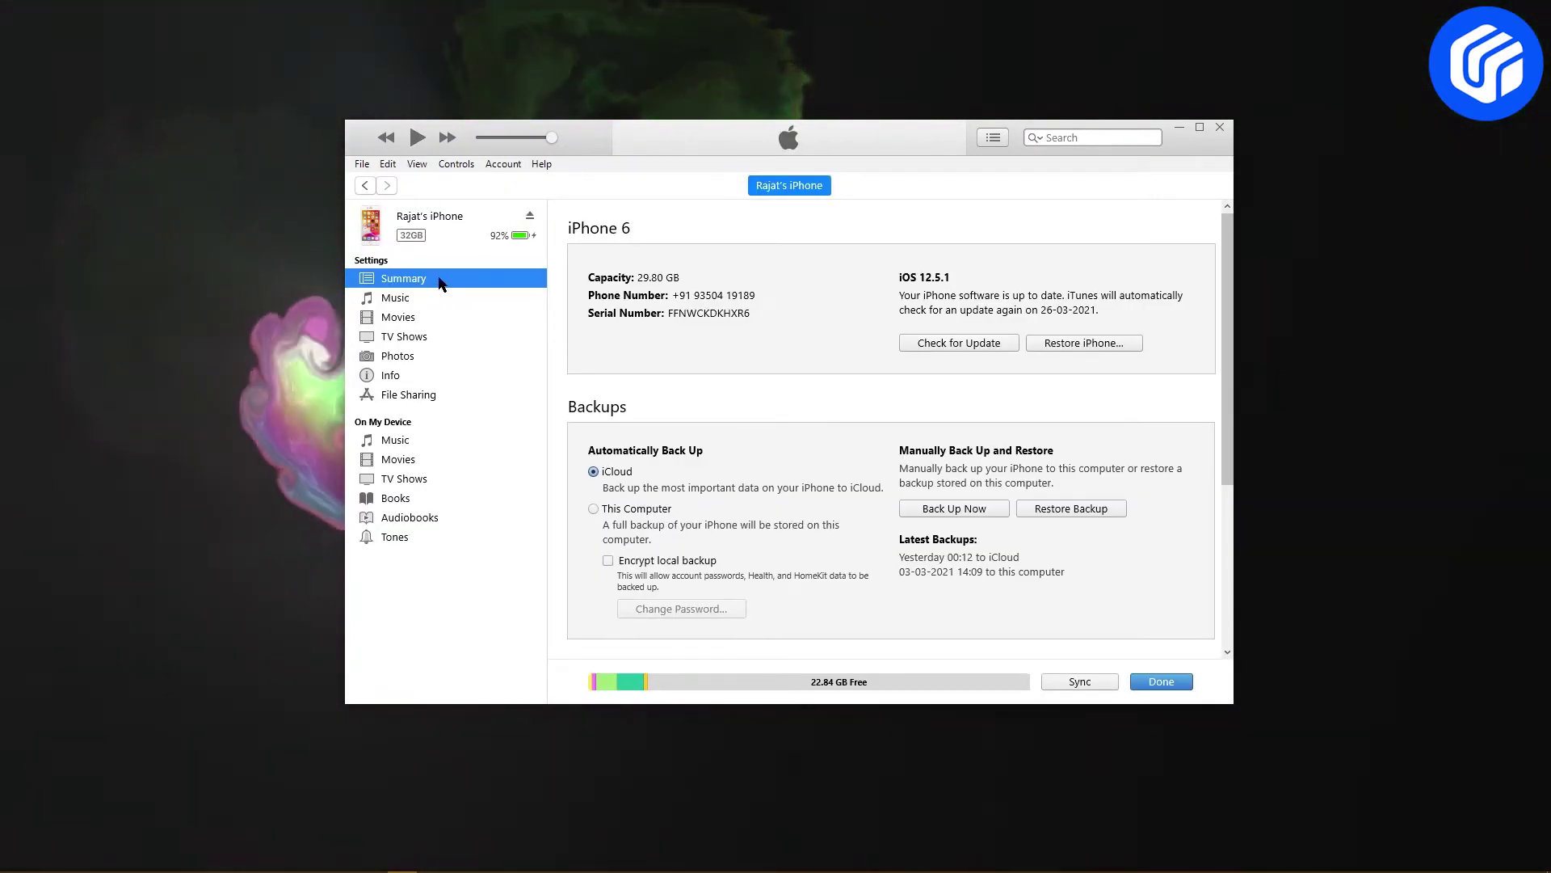
{"action": "scroll", "coordinate": [675, 510], "scroll_direction": "down", "scroll_amount": 3}
{"action": "scroll", "coordinate": [676, 510], "scroll_direction": "down", "scroll_amount": 2}
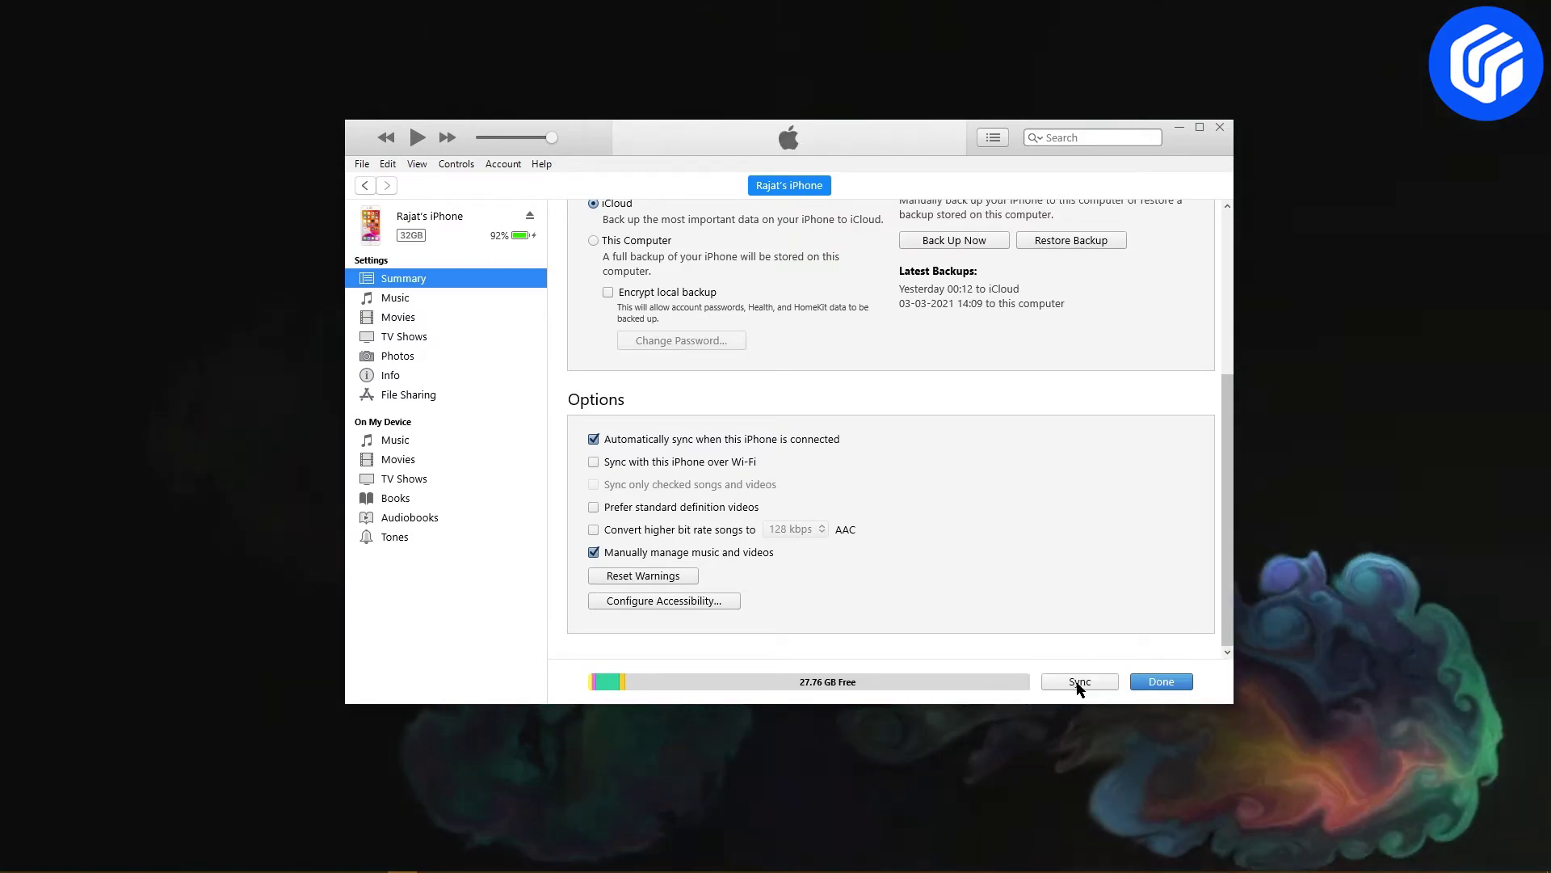
{"action": "left_click", "coordinate": [1078, 683]}
{"action": "scroll", "coordinate": [683, 436], "scroll_direction": "up", "scroll_amount": 1}
{"action": "scroll", "coordinate": [606, 364], "scroll_direction": "up", "scroll_amount": 1}
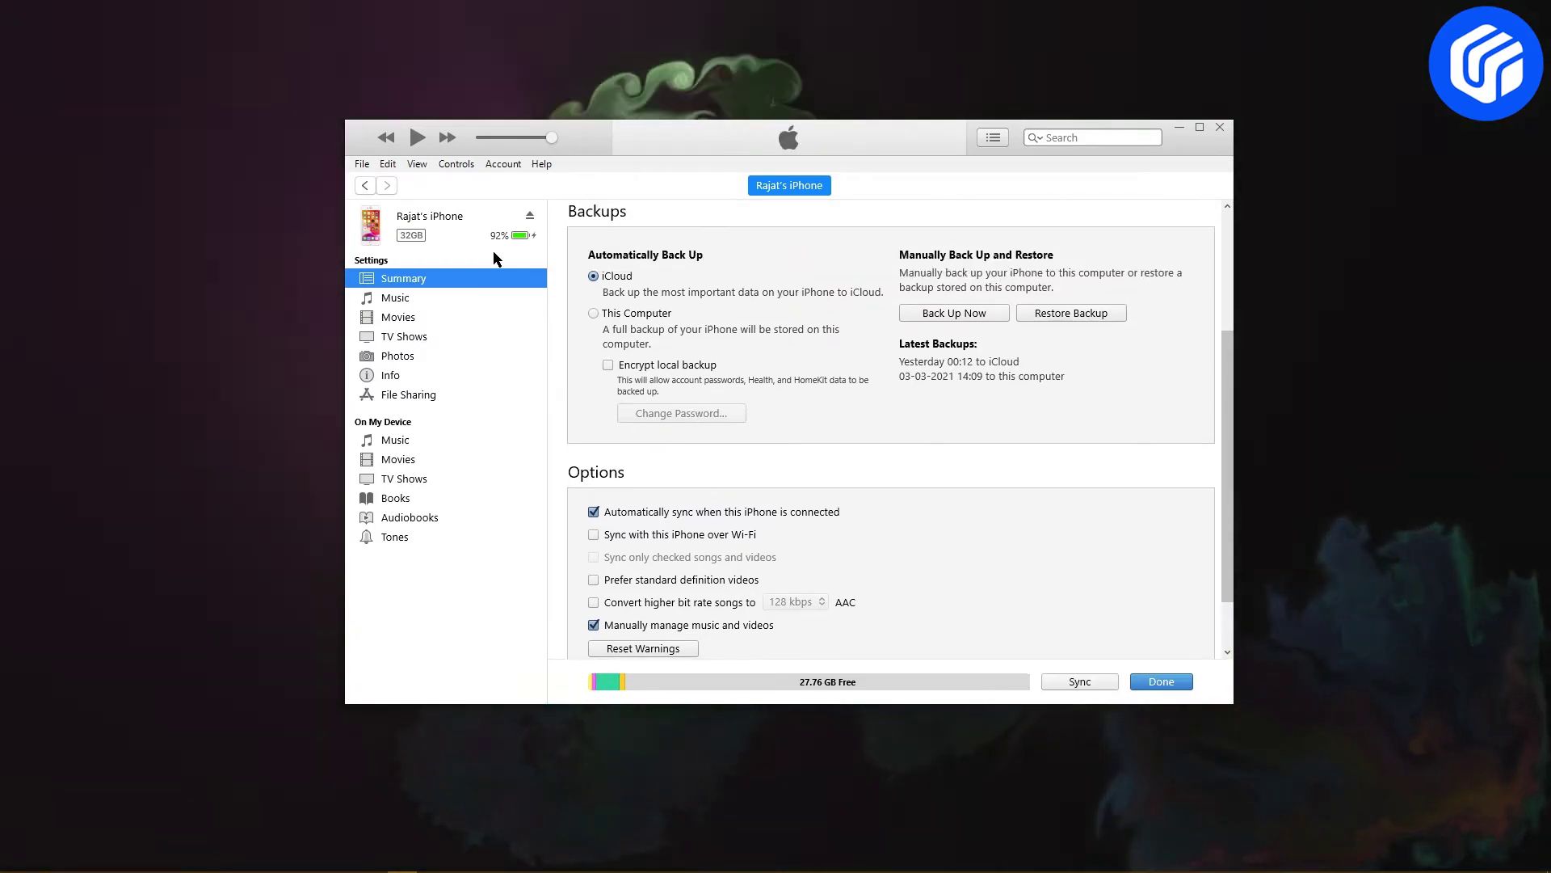
Step: Add Linkin Park's 'In The End' from the Music folder to the iTunes library
{"action": "left_click", "coordinate": [533, 158]}
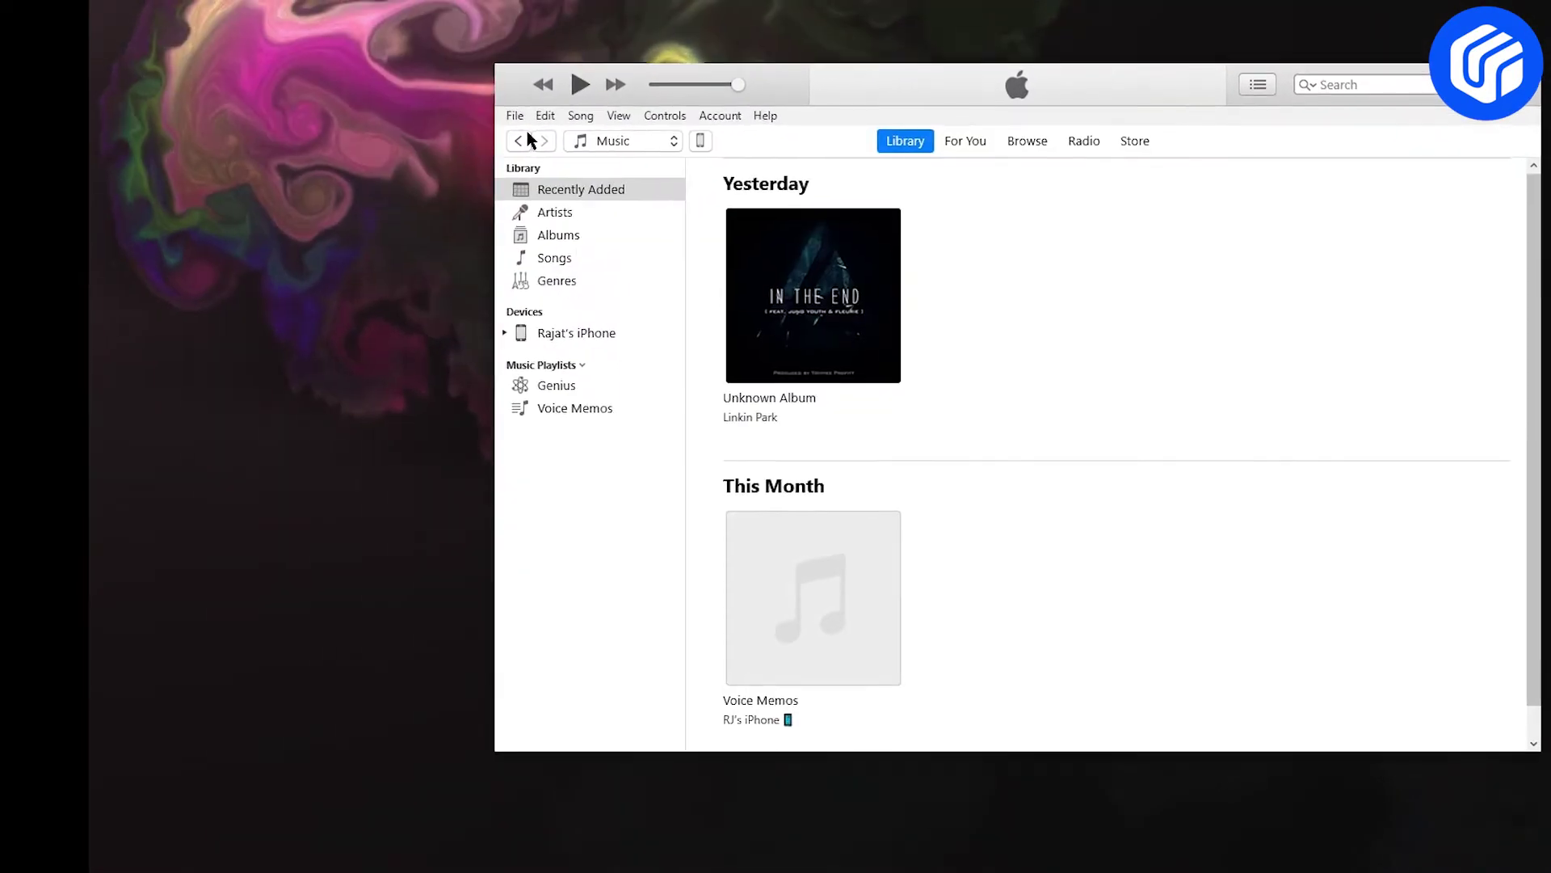
{"action": "left_click", "coordinate": [494, 102]}
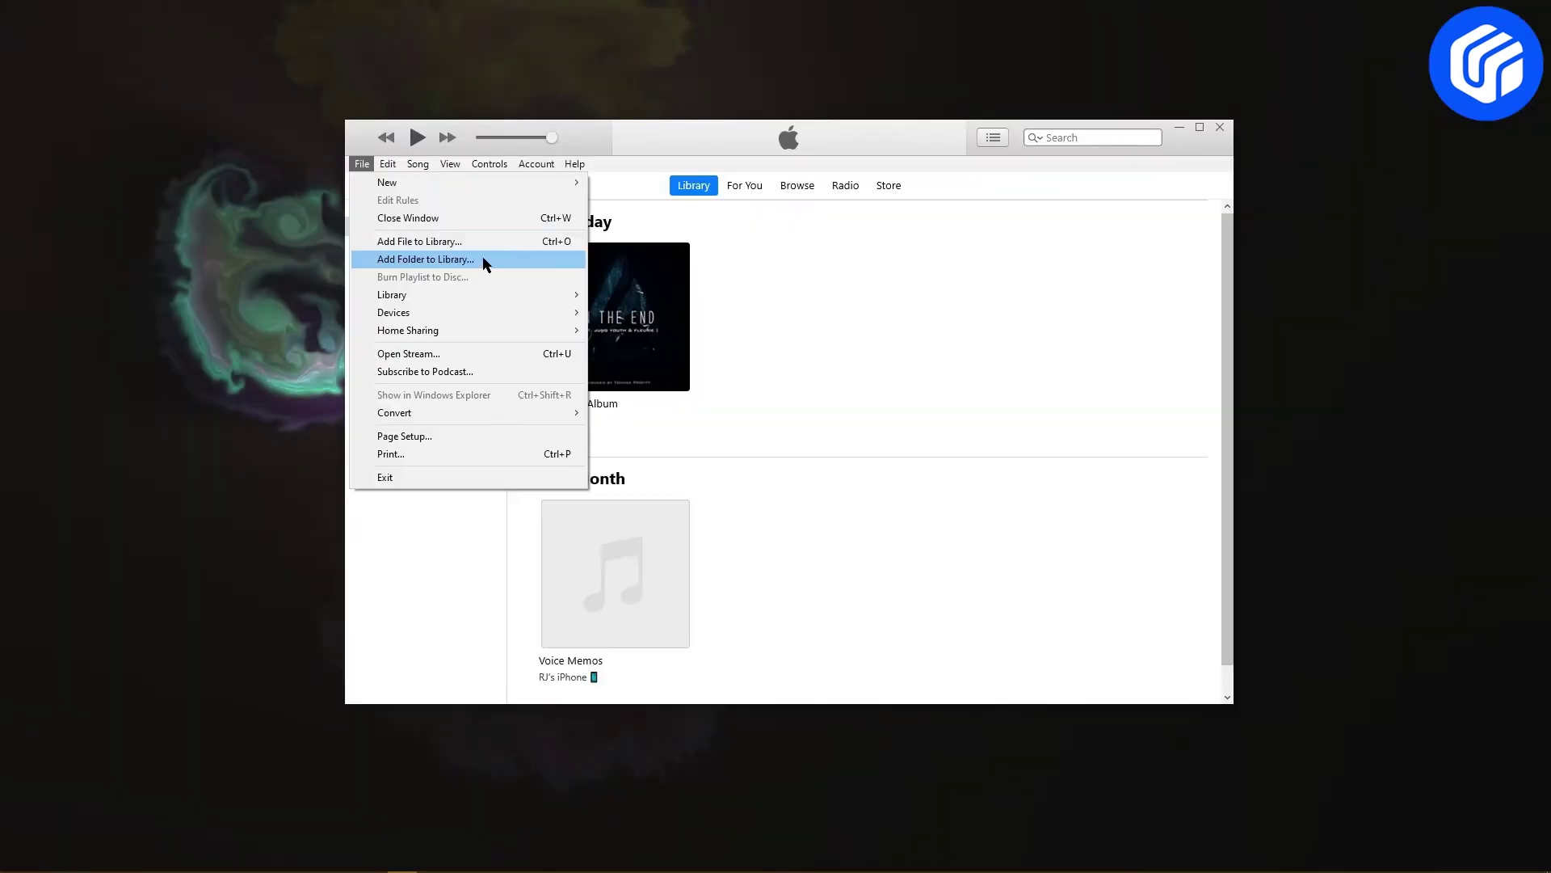
{"action": "left_click", "coordinate": [518, 170]}
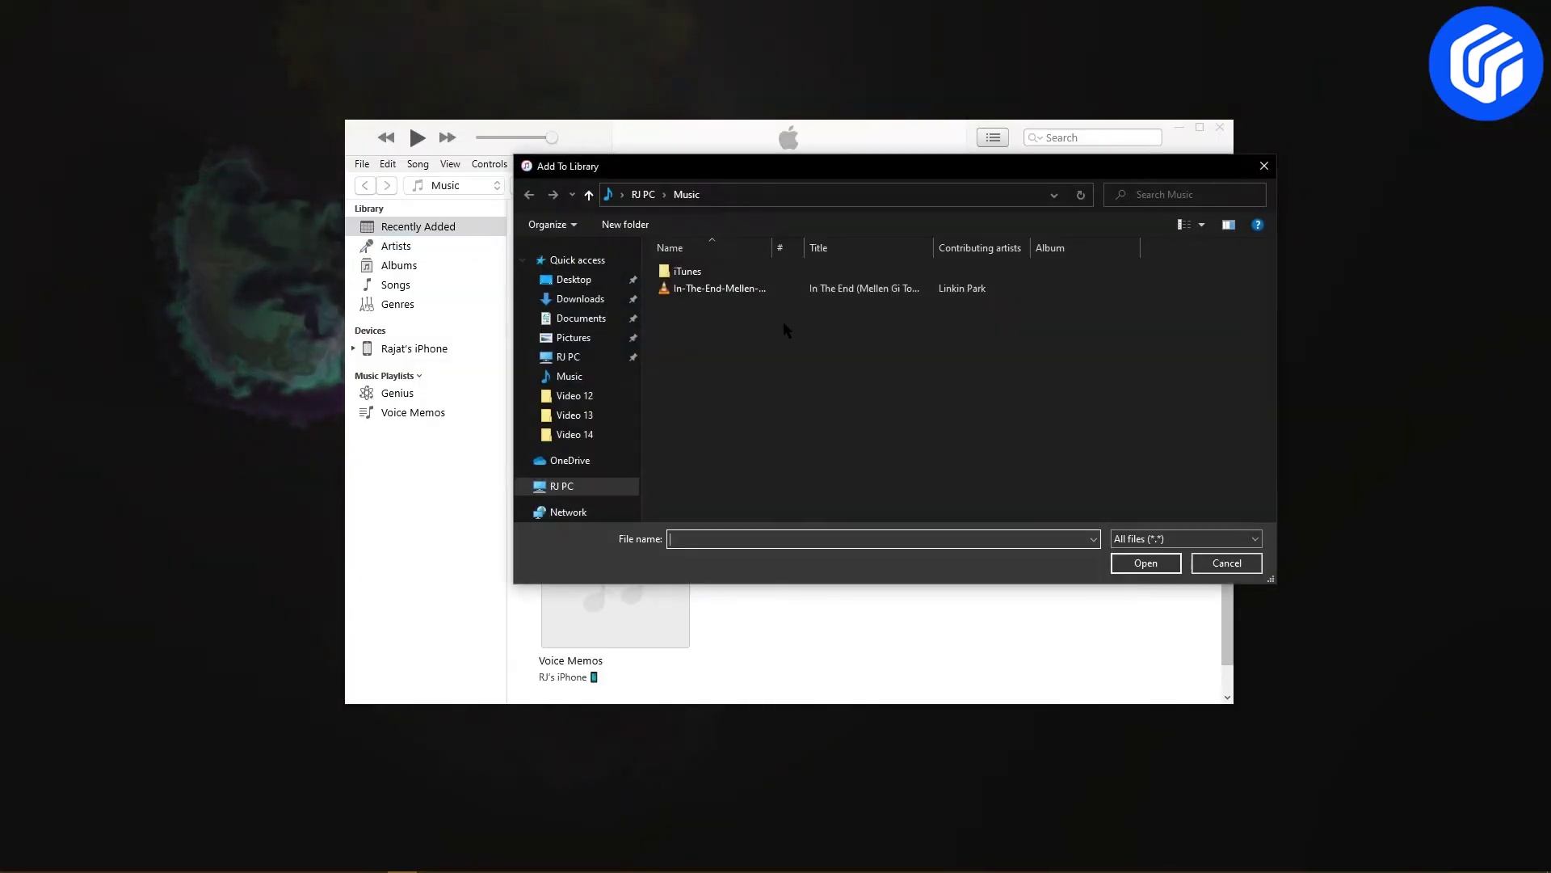
{"action": "double_click", "coordinate": [751, 291]}
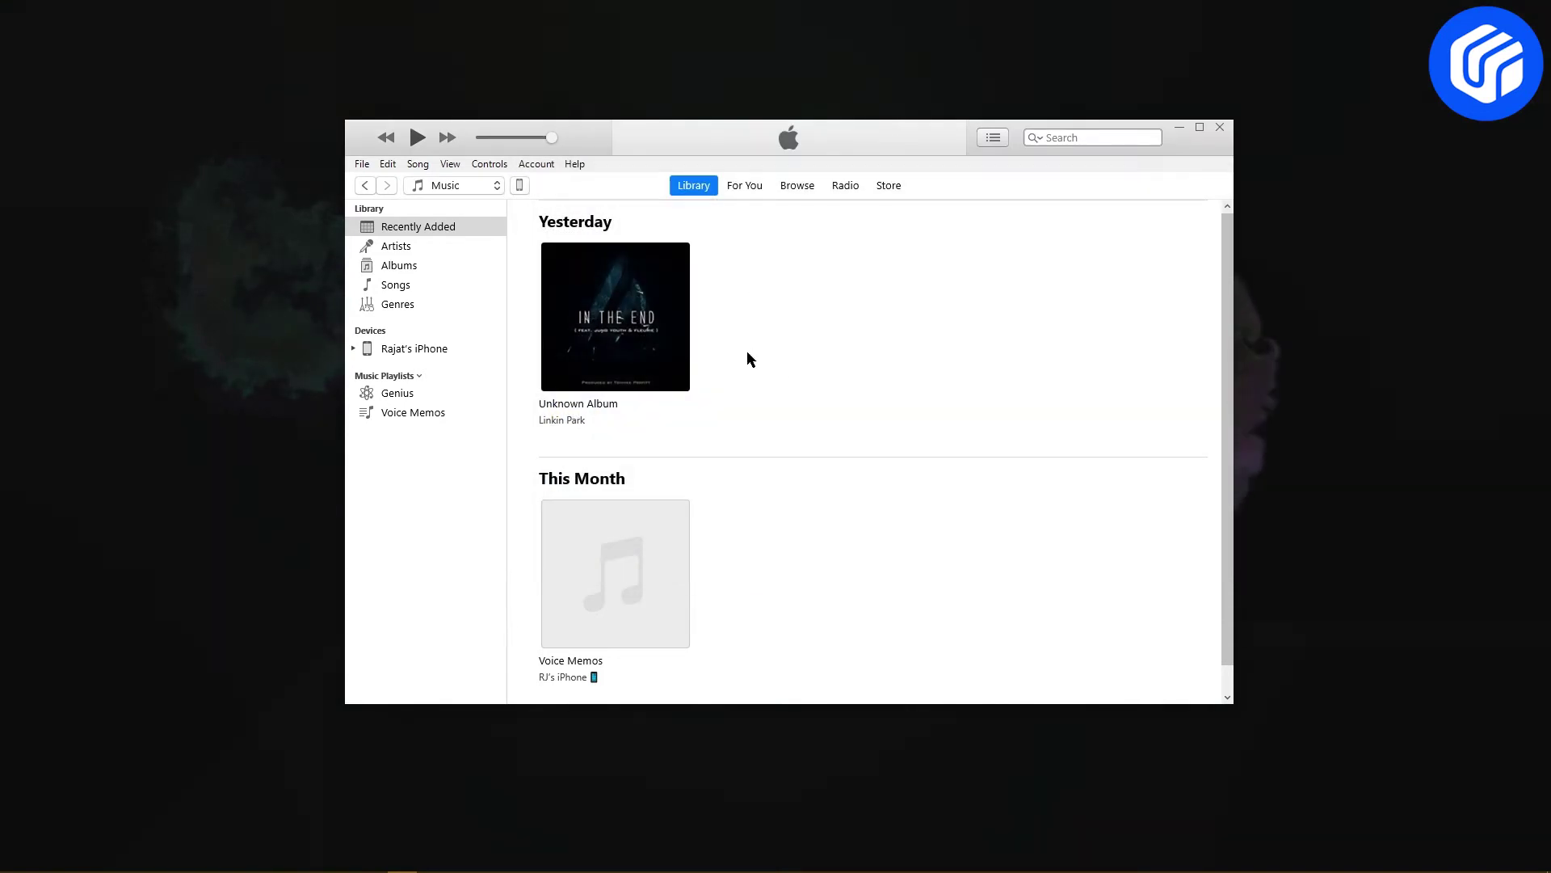
Step: Enable Sync Music on the iPhone and apply to sync the Linkin Park album
{"action": "left_click", "coordinate": [519, 186]}
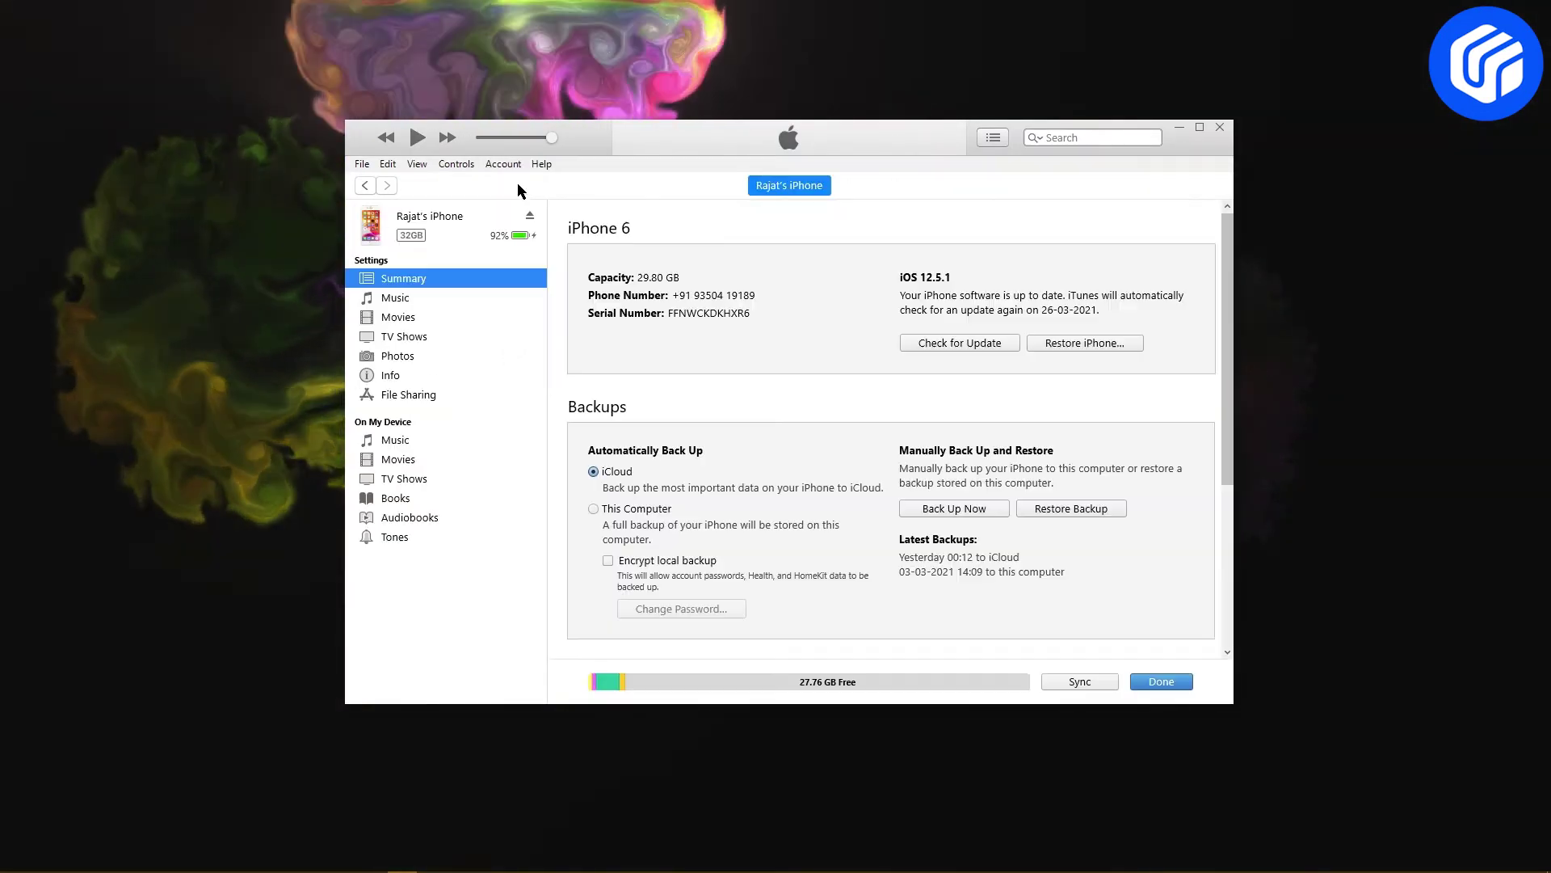
{"action": "left_click", "coordinate": [401, 299]}
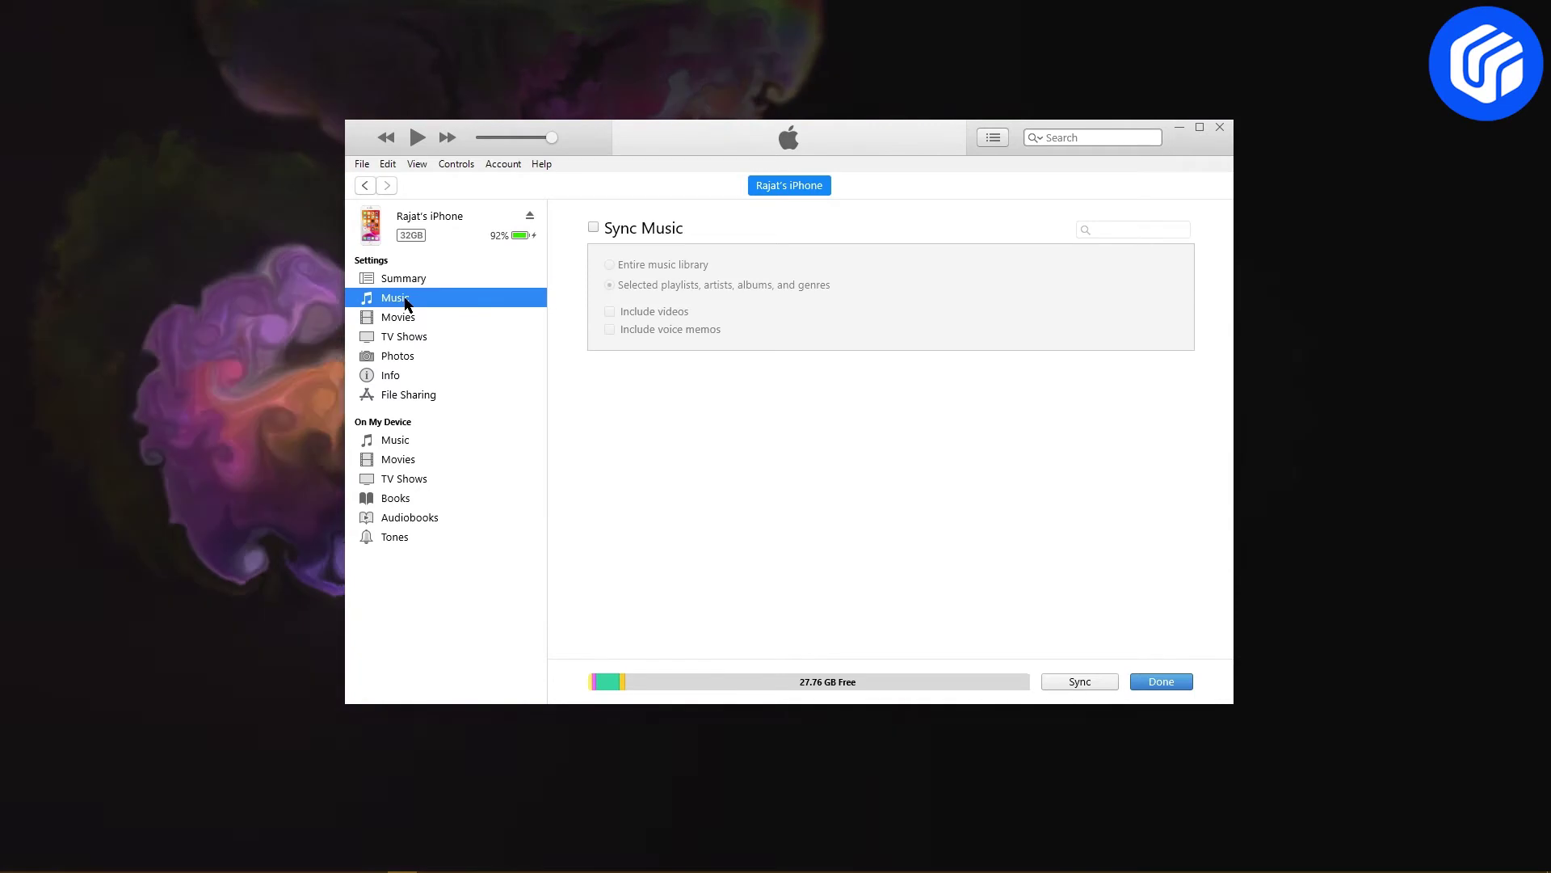
{"action": "left_click", "coordinate": [595, 228]}
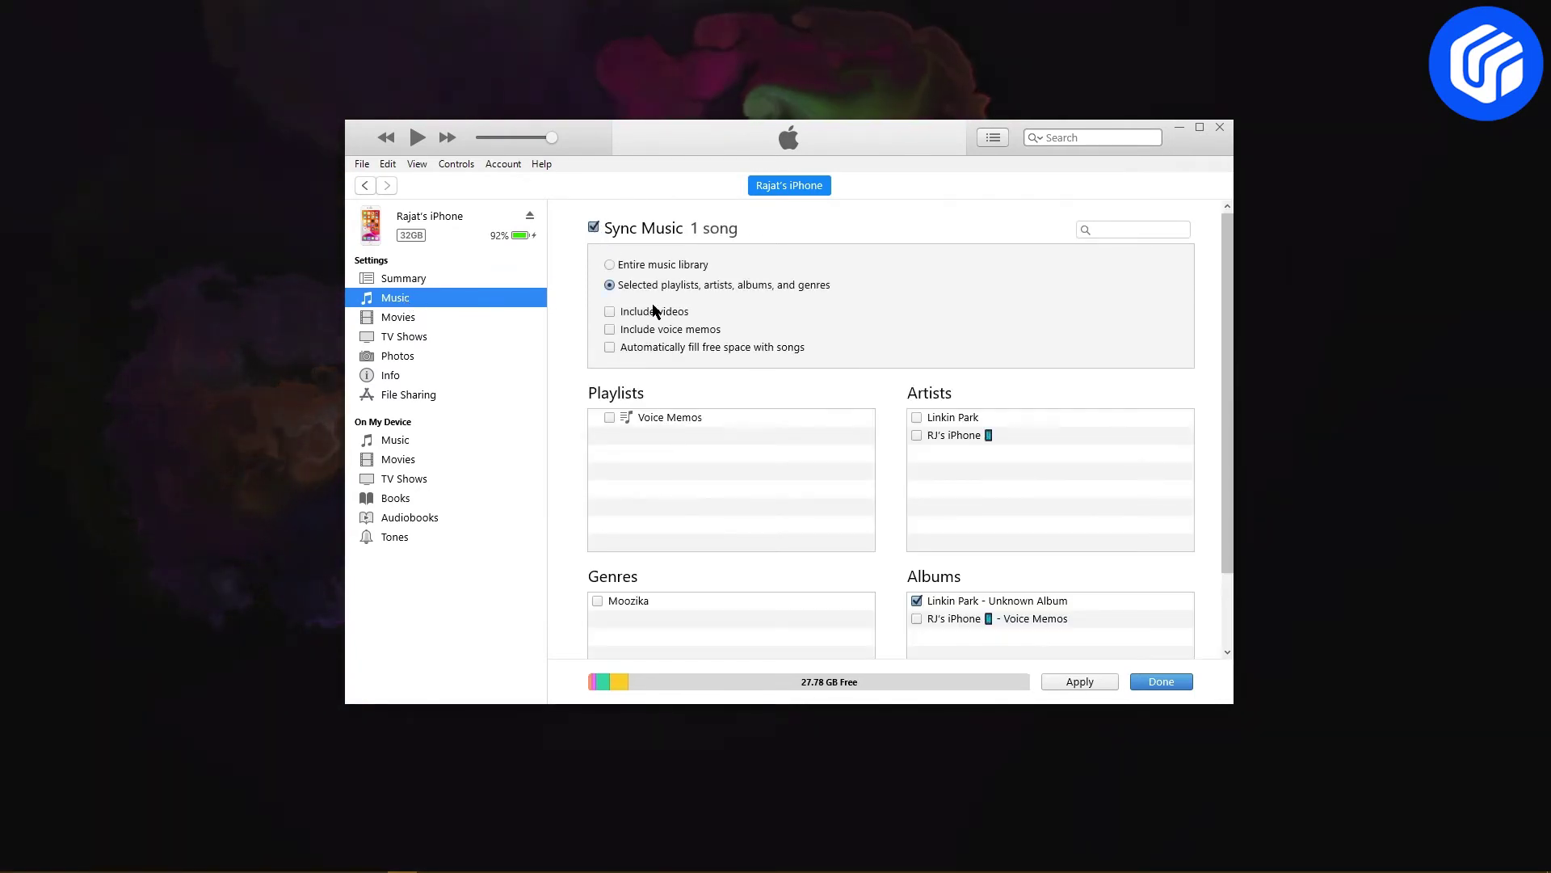
{"action": "scroll", "coordinate": [918, 432], "scroll_direction": "down", "scroll_amount": 1}
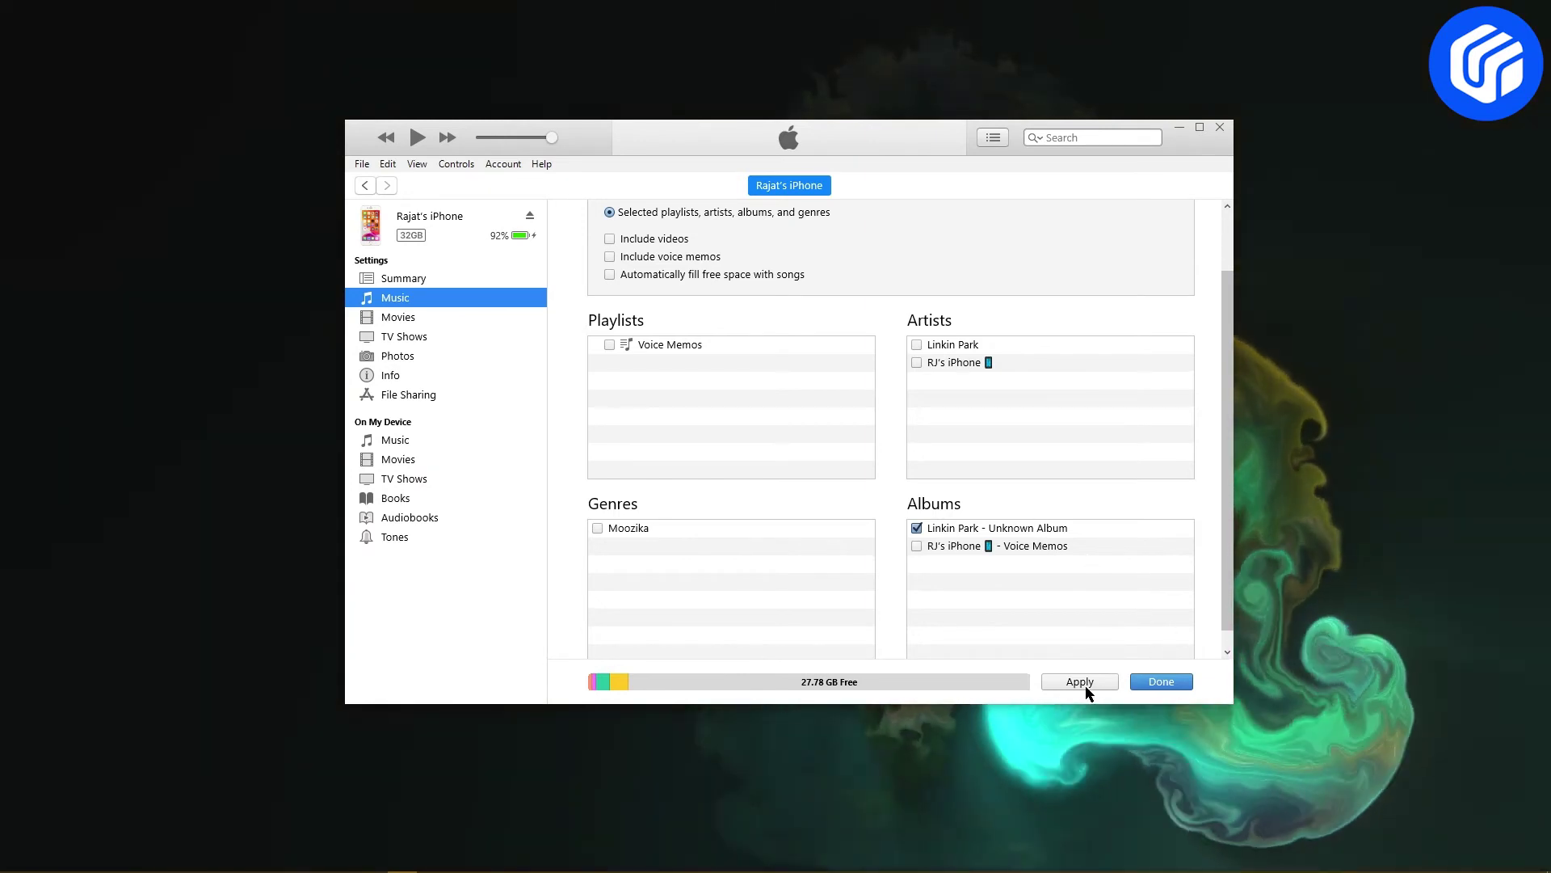
{"action": "left_click", "coordinate": [1083, 682]}
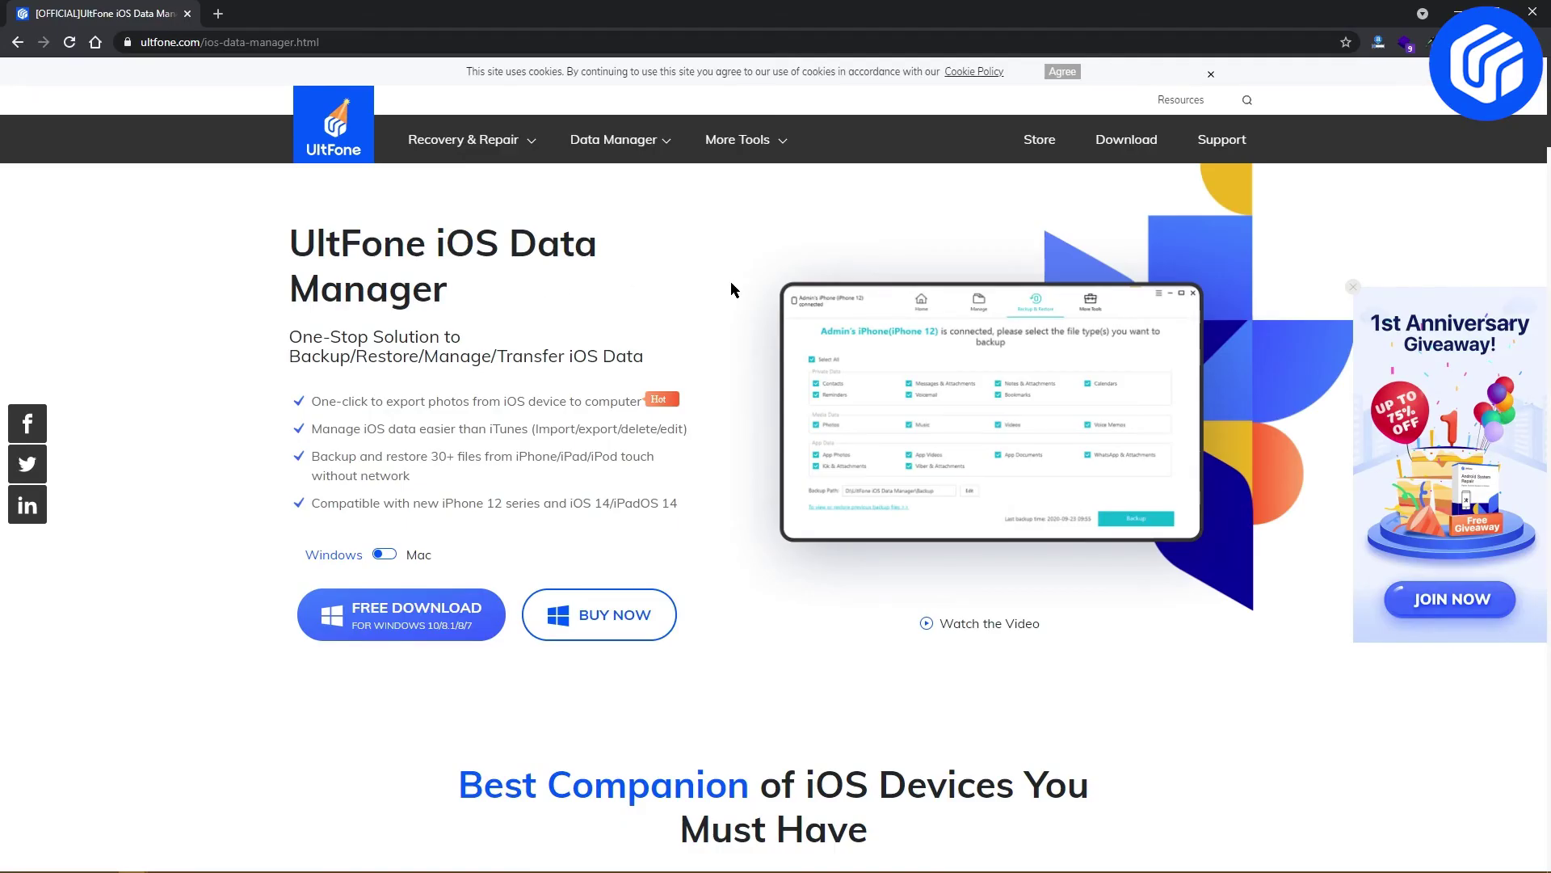
{"action": "scroll", "coordinate": [731, 291], "scroll_direction": "down", "scroll_amount": 2}
{"action": "scroll", "coordinate": [731, 291], "scroll_direction": "down", "scroll_amount": 1}
{"action": "scroll", "coordinate": [731, 292], "scroll_direction": "down", "scroll_amount": 1}
{"action": "scroll", "coordinate": [731, 291], "scroll_direction": "down", "scroll_amount": 1}
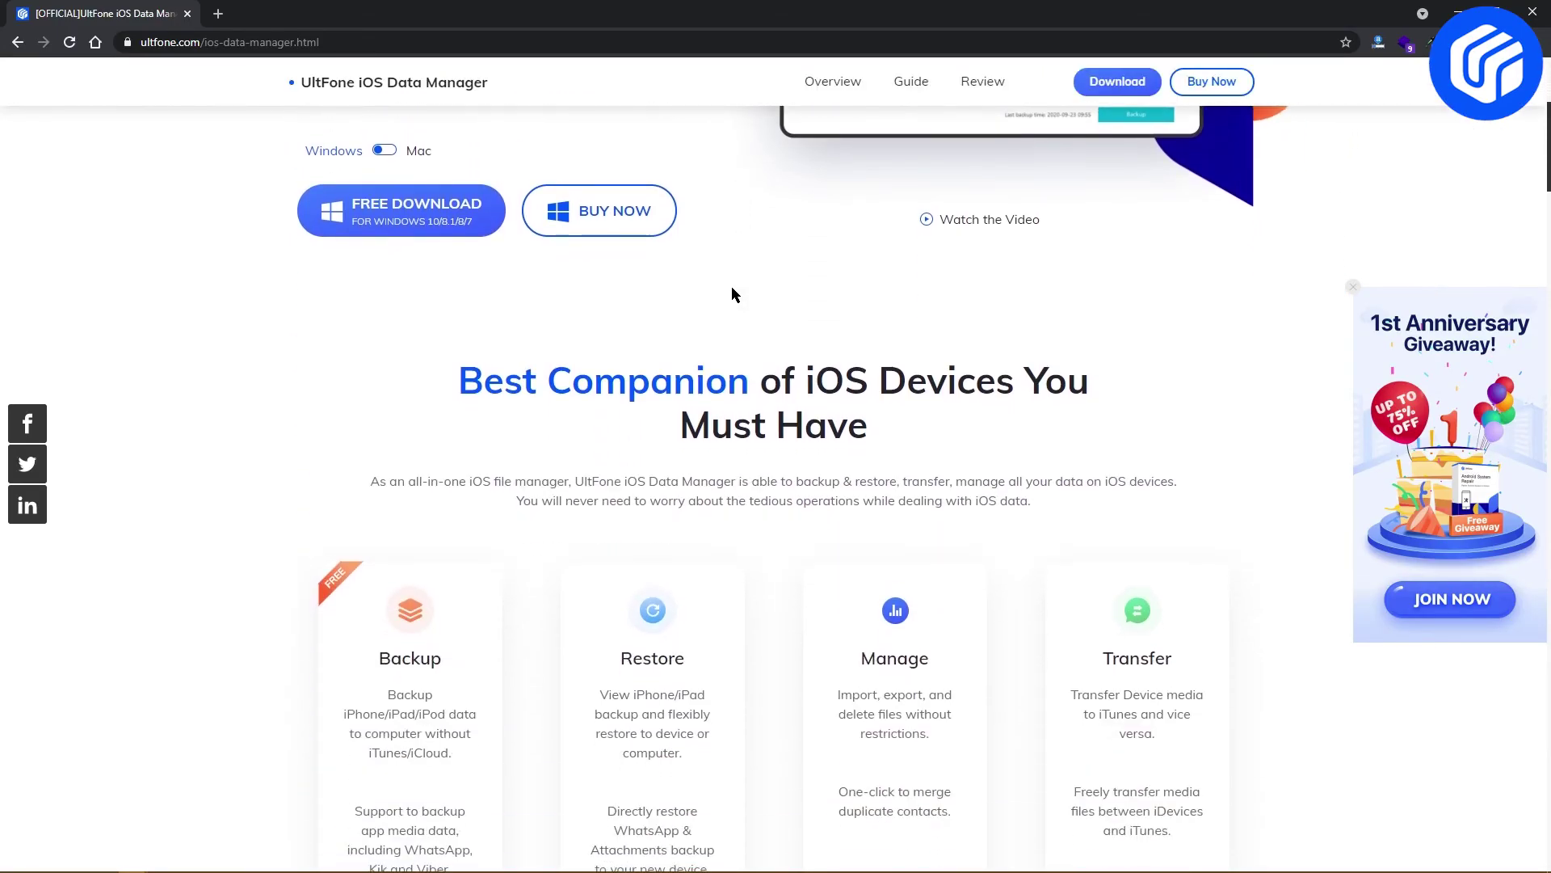
{"action": "scroll", "coordinate": [731, 293], "scroll_direction": "down", "scroll_amount": 2}
{"action": "scroll", "coordinate": [775, 357], "scroll_direction": "down", "scroll_amount": 2}
{"action": "scroll", "coordinate": [777, 357], "scroll_direction": "down", "scroll_amount": 2}
{"action": "scroll", "coordinate": [776, 362], "scroll_direction": "down", "scroll_amount": 2}
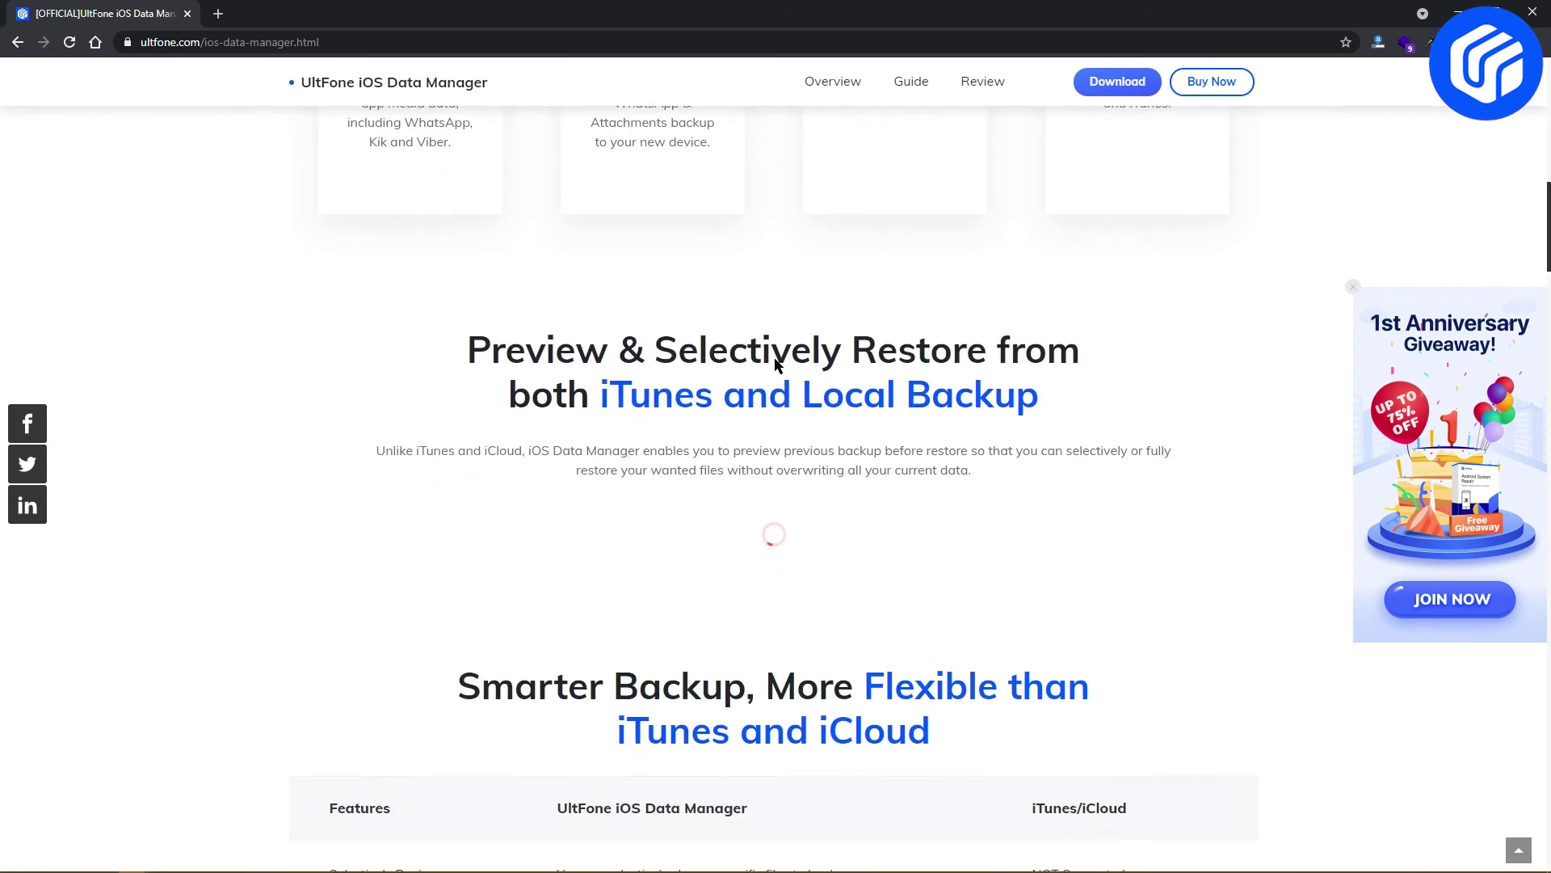
{"action": "scroll", "coordinate": [775, 361], "scroll_direction": "down", "scroll_amount": 1}
{"action": "scroll", "coordinate": [775, 366], "scroll_direction": "down", "scroll_amount": 2}
{"action": "scroll", "coordinate": [763, 394], "scroll_direction": "down", "scroll_amount": 2}
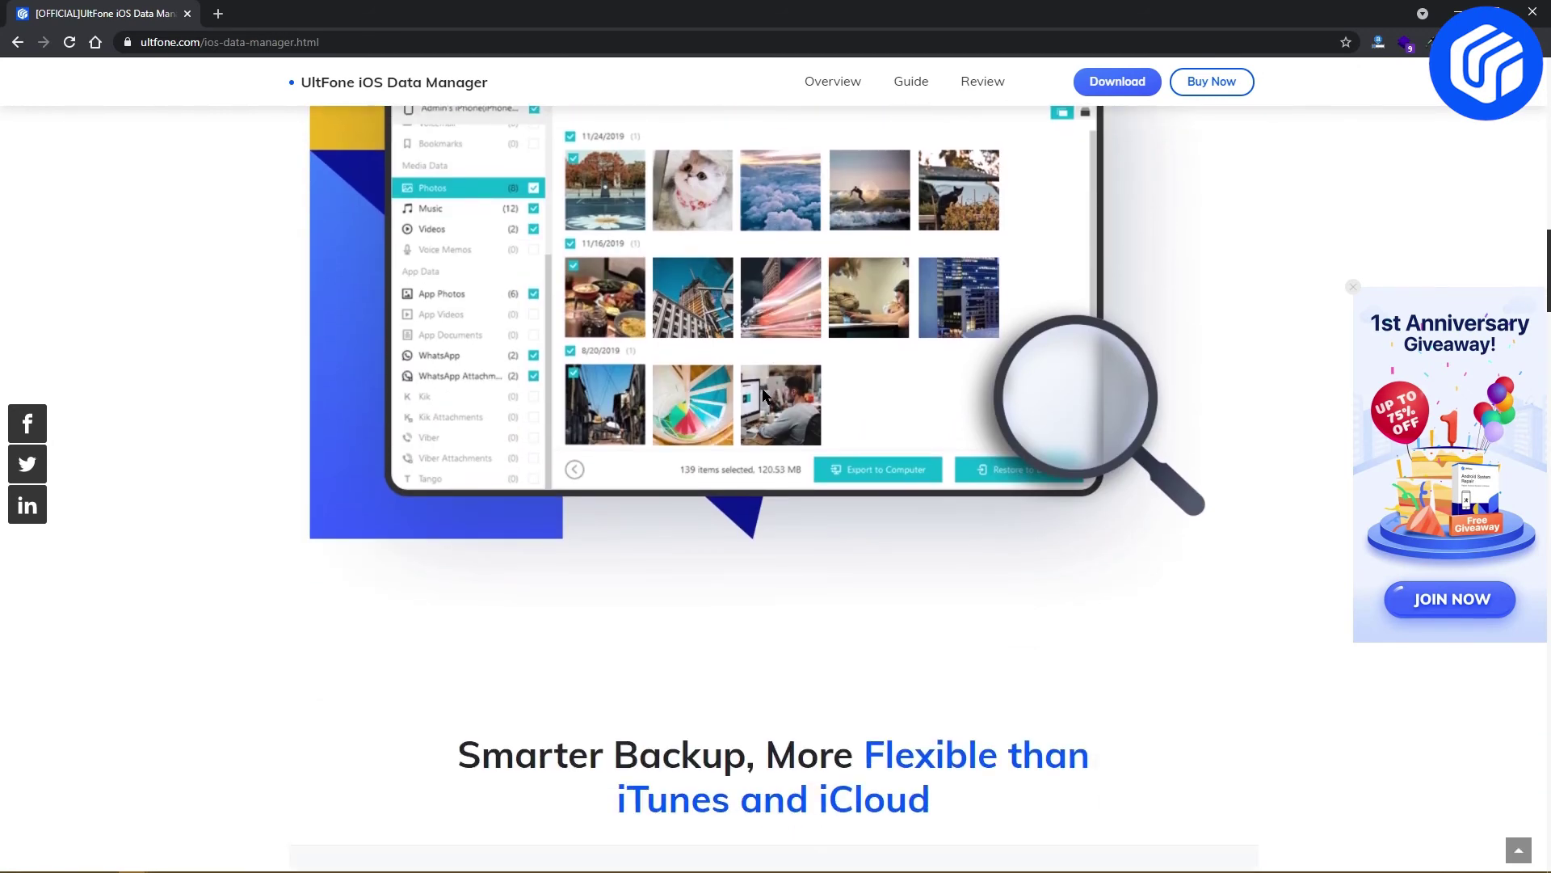
{"action": "scroll", "coordinate": [763, 394], "scroll_direction": "down", "scroll_amount": 3}
{"action": "scroll", "coordinate": [759, 391], "scroll_direction": "down", "scroll_amount": 3}
{"action": "scroll", "coordinate": [756, 396], "scroll_direction": "up", "scroll_amount": 4}
{"action": "scroll", "coordinate": [754, 400], "scroll_direction": "up", "scroll_amount": 8}
{"action": "scroll", "coordinate": [750, 399], "scroll_direction": "up", "scroll_amount": 5}
{"action": "scroll", "coordinate": [738, 398], "scroll_direction": "up", "scroll_amount": 2}
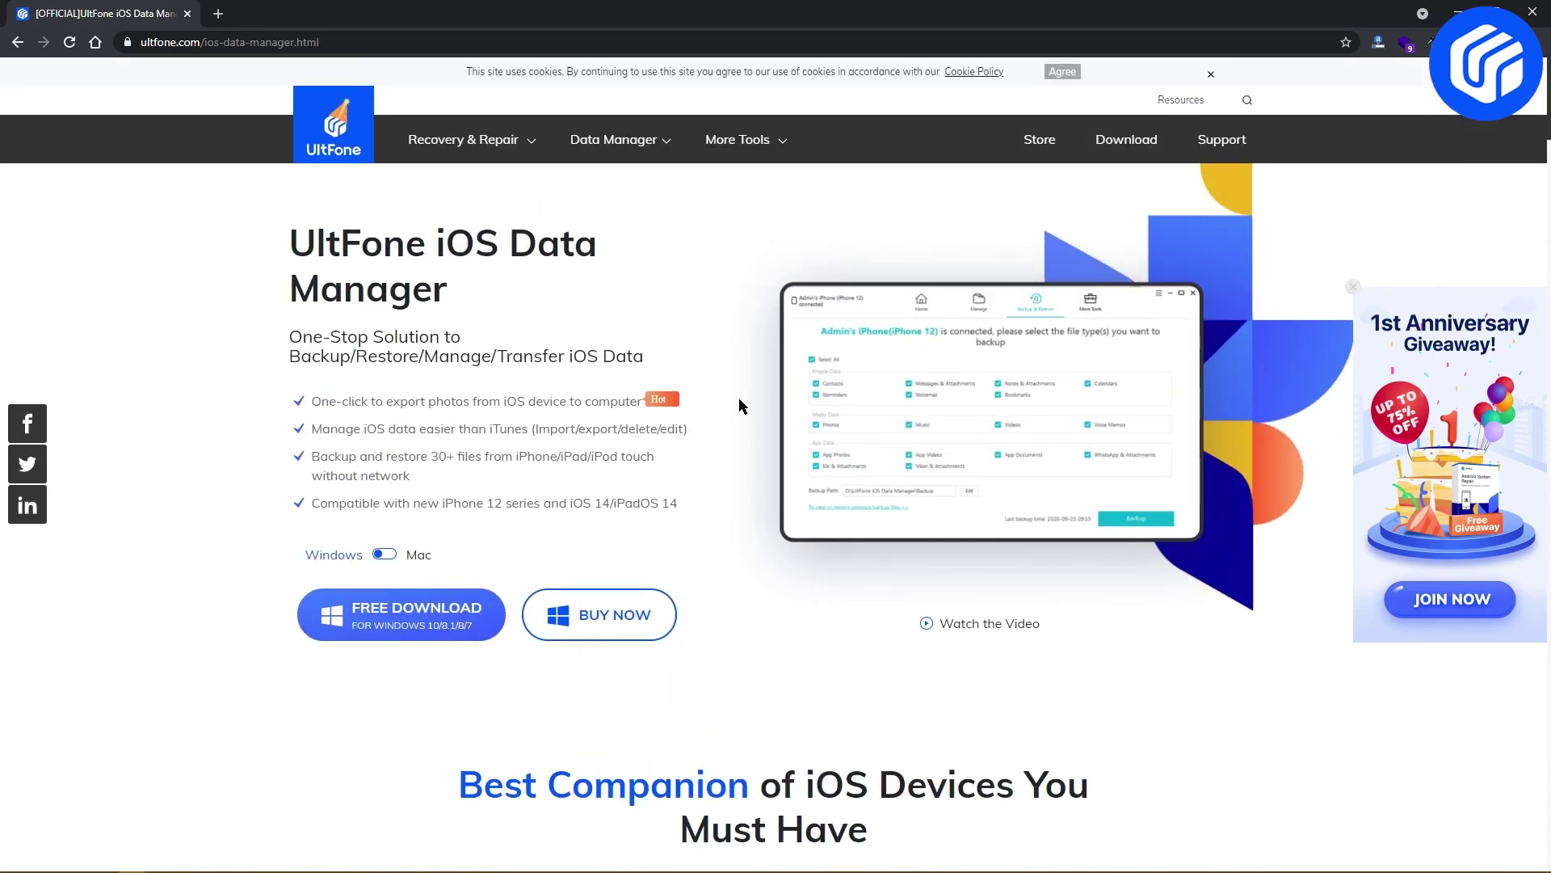